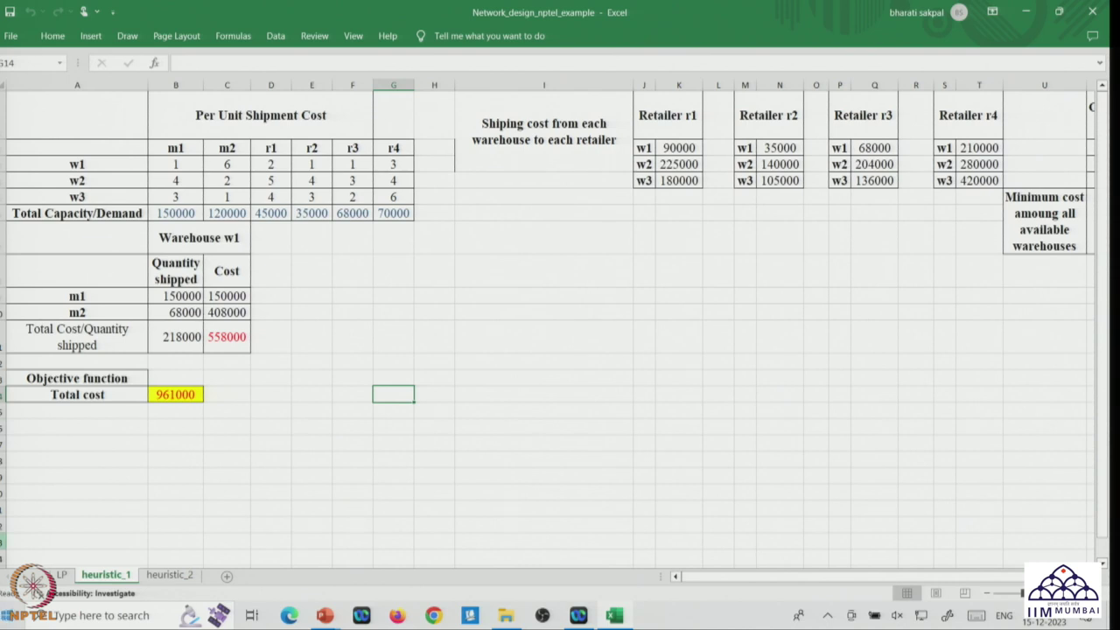
Review the per-unit shipment costs, the total capacity and demand row, and the formula for the m2 quantity shipped to warehouse w1.
left_click(67, 193)
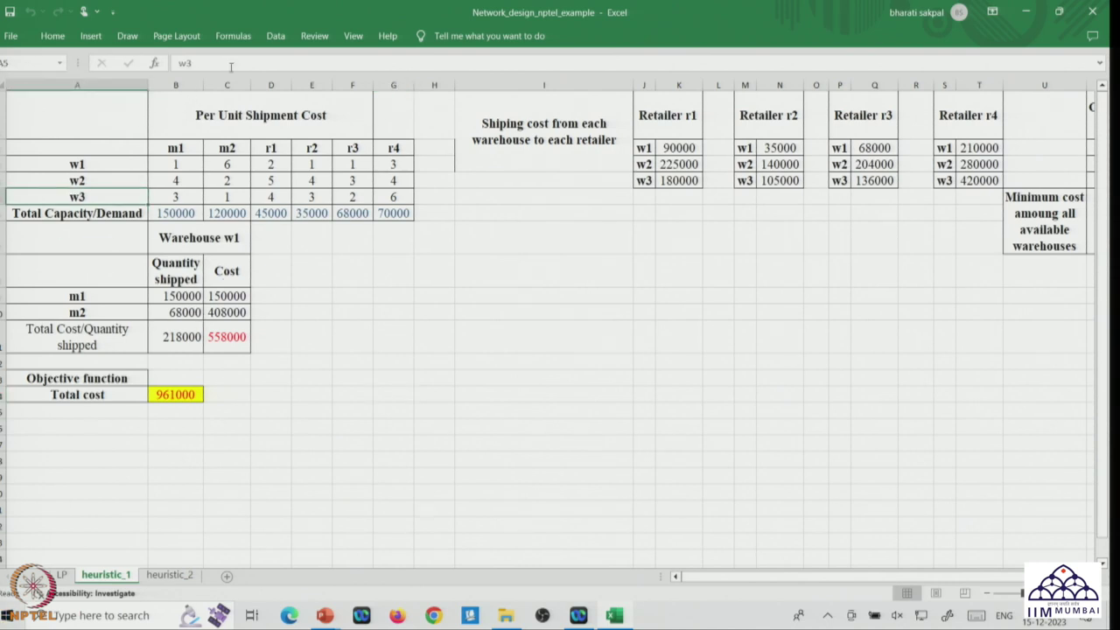
left_click(172, 163)
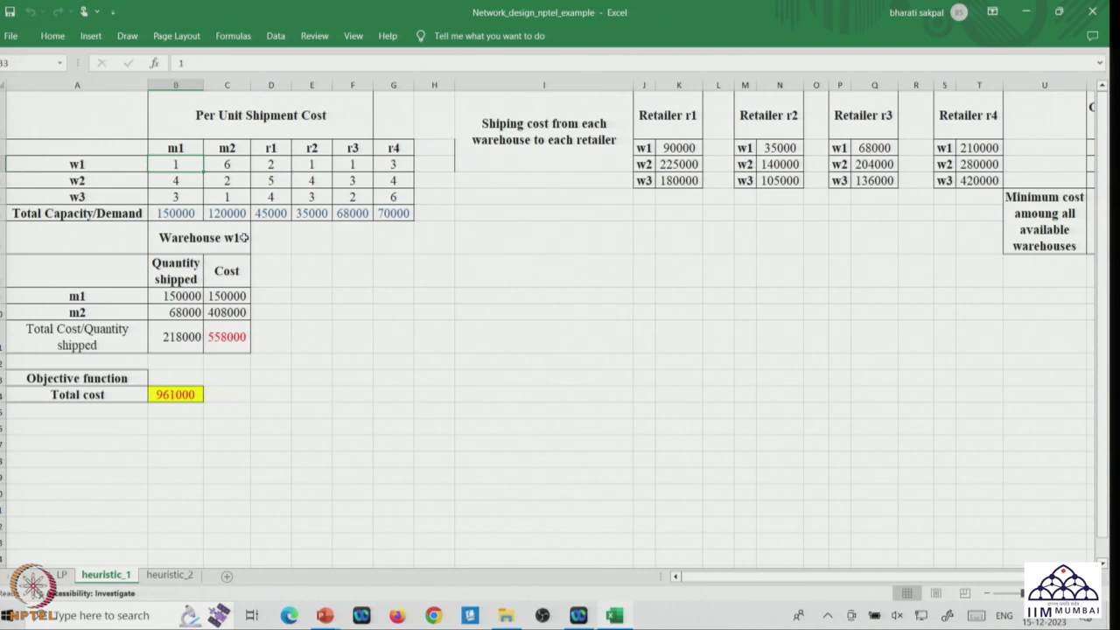
left_click(177, 215)
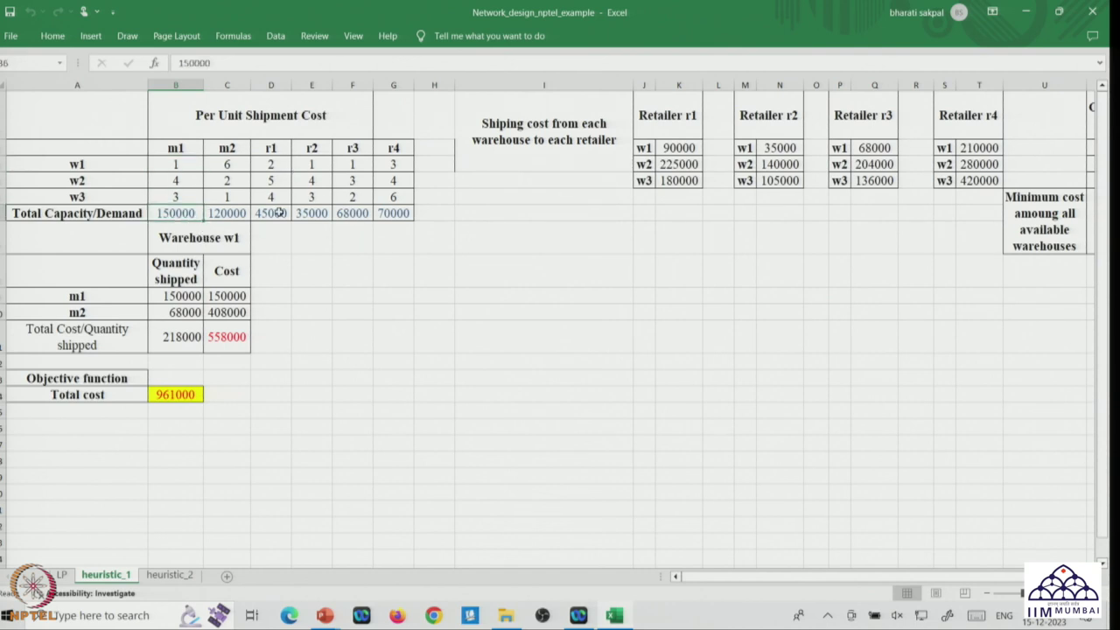
left_click(227, 215)
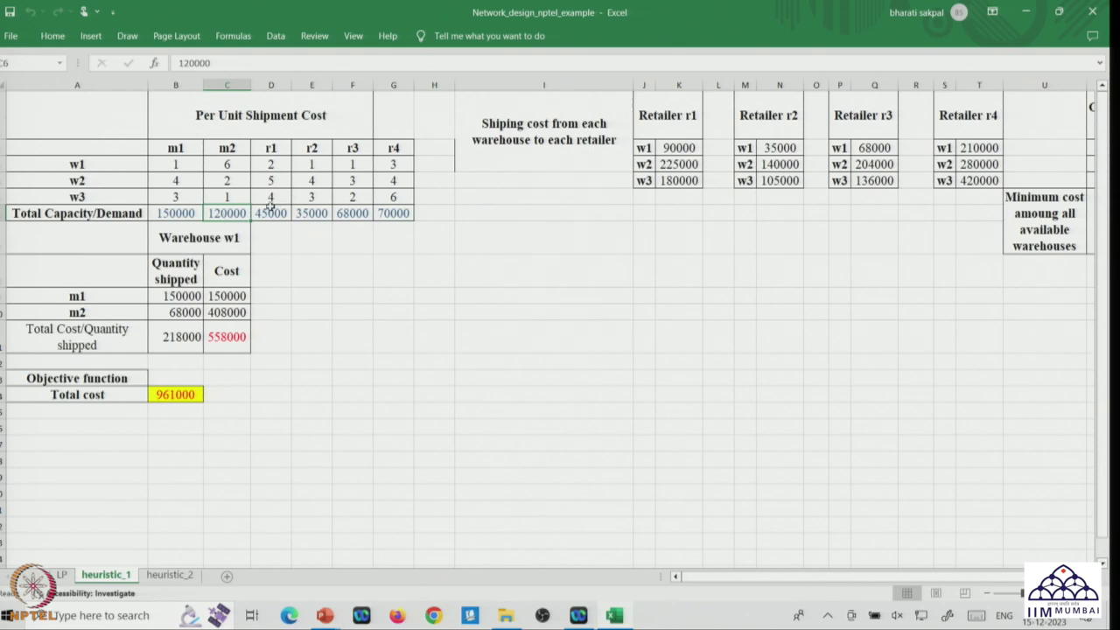
left_click(280, 218)
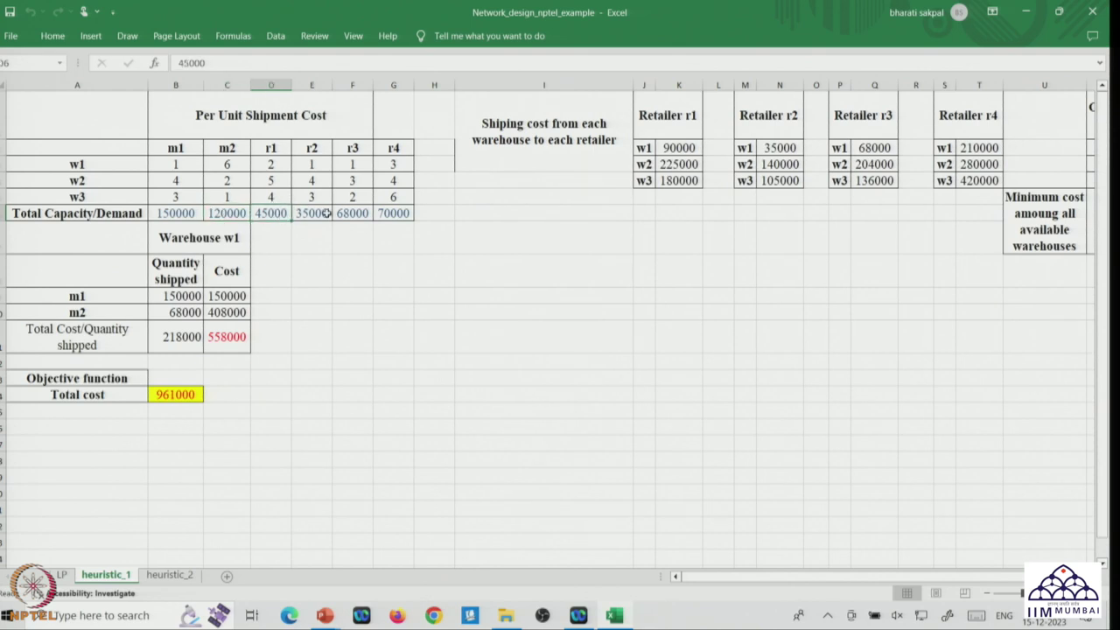
left_click(323, 215)
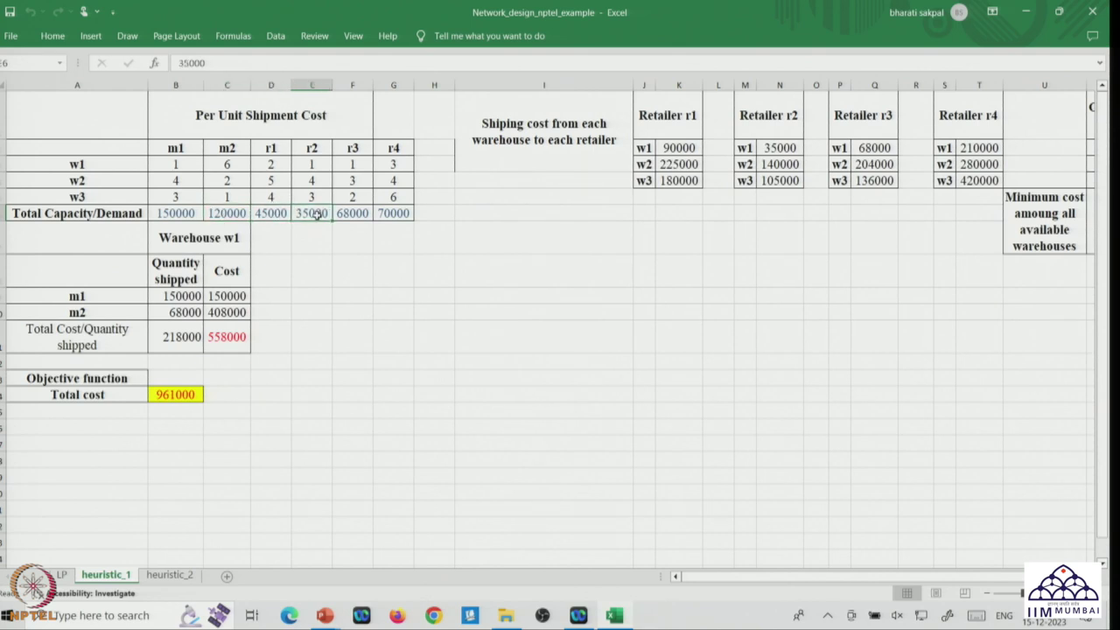
left_click(181, 308)
scroll(230, 264, "down", 1)
scroll(229, 264, "up", 1)
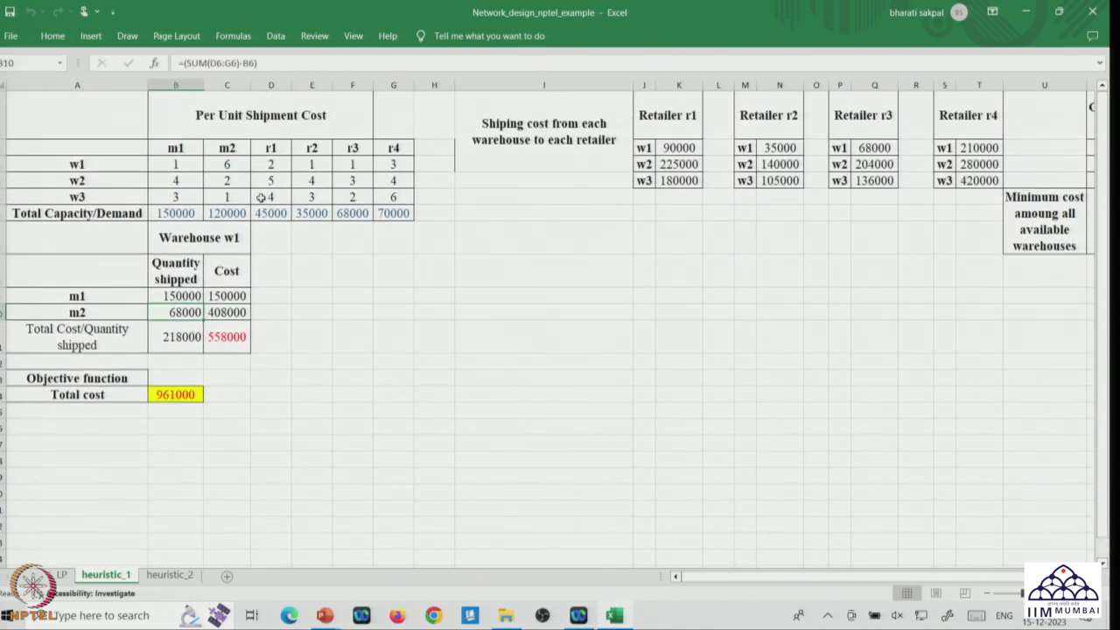
left_click(495, 282)
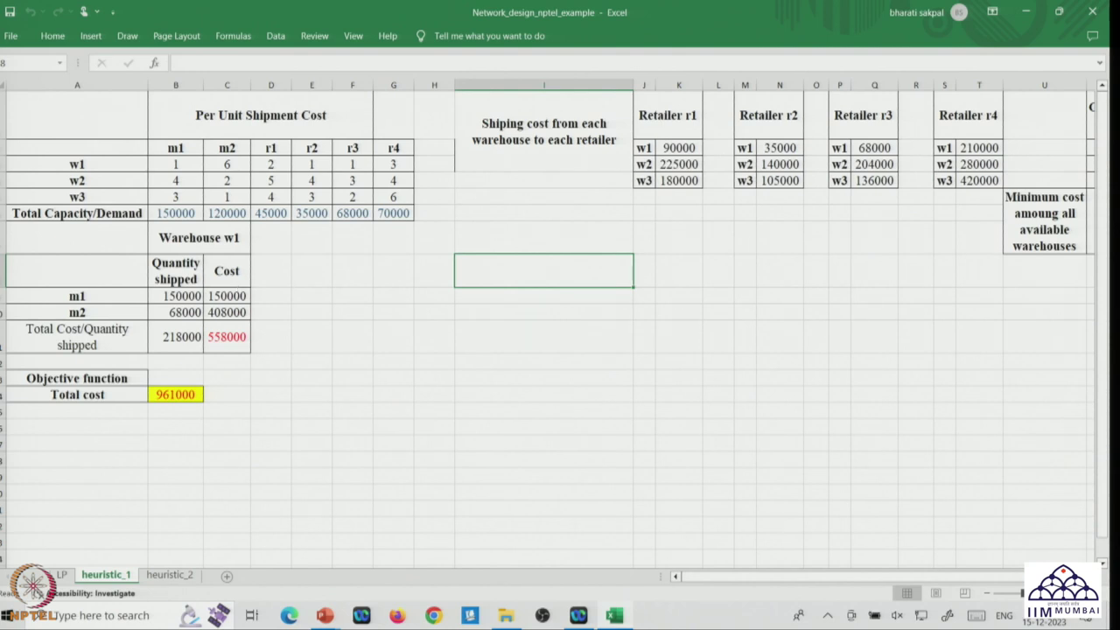
Inspect the formulas for shipping cost from each warehouse to retailers r1 and r2.
left_click(691, 147)
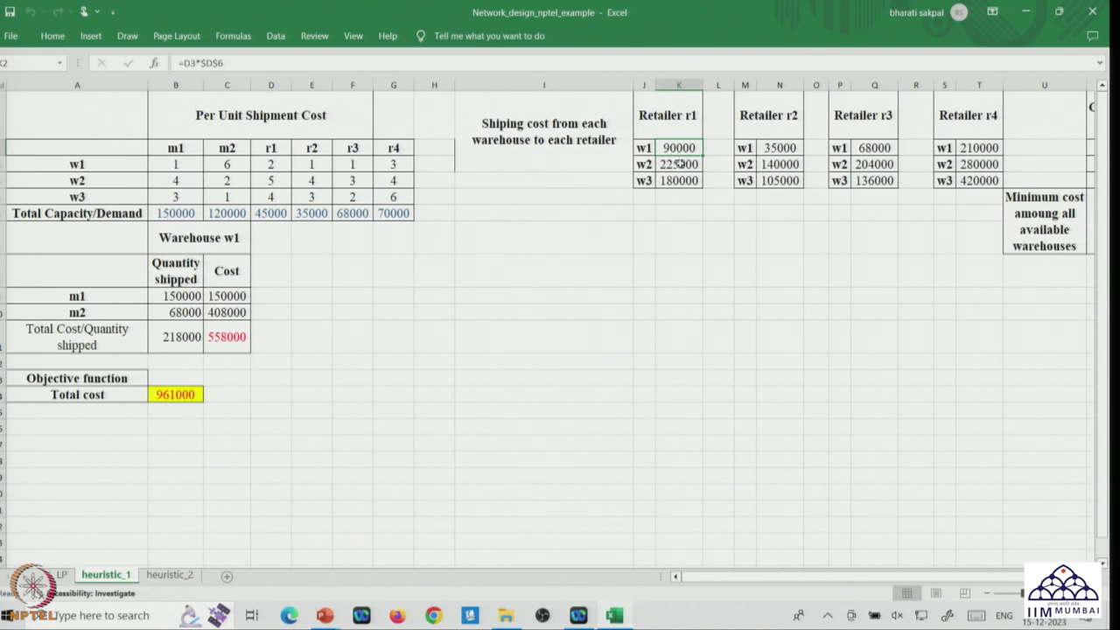
left_click(671, 162)
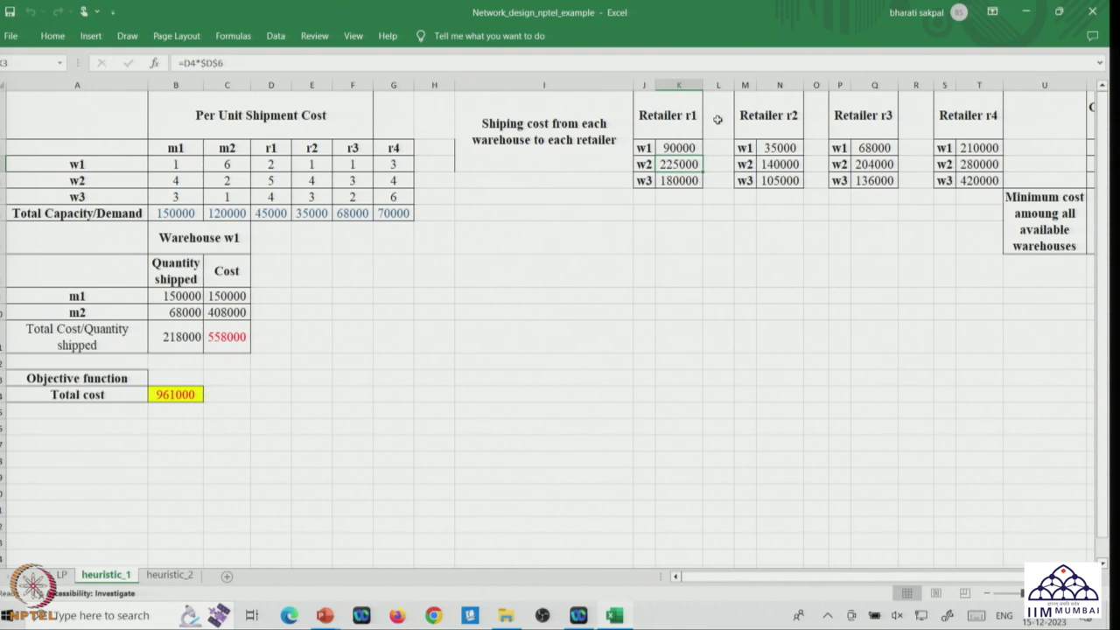
left_click(669, 182)
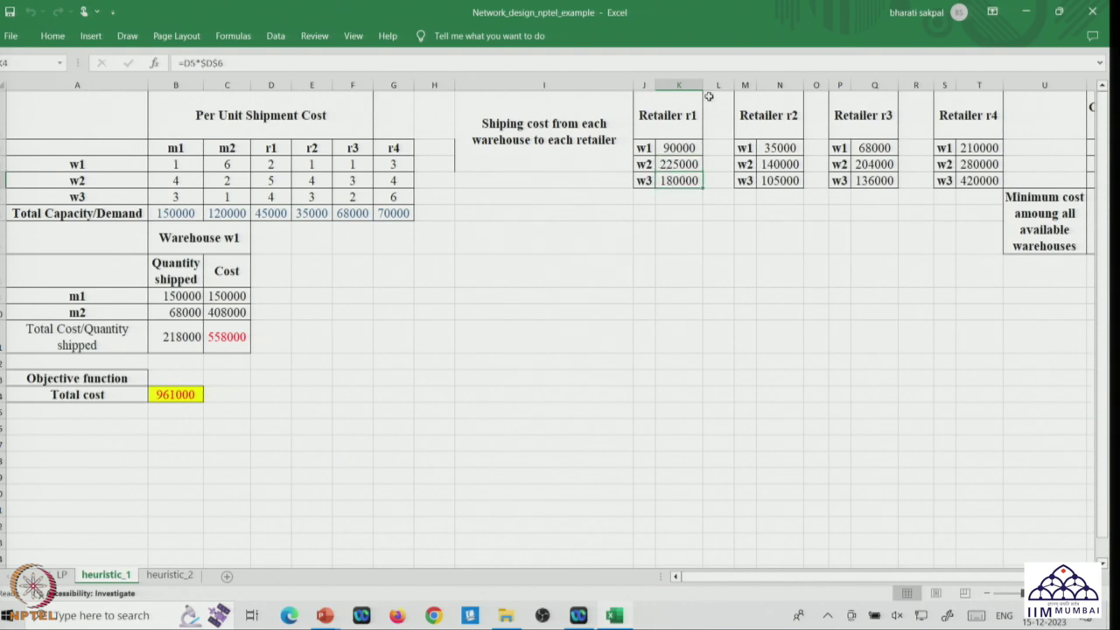
left_click(780, 149)
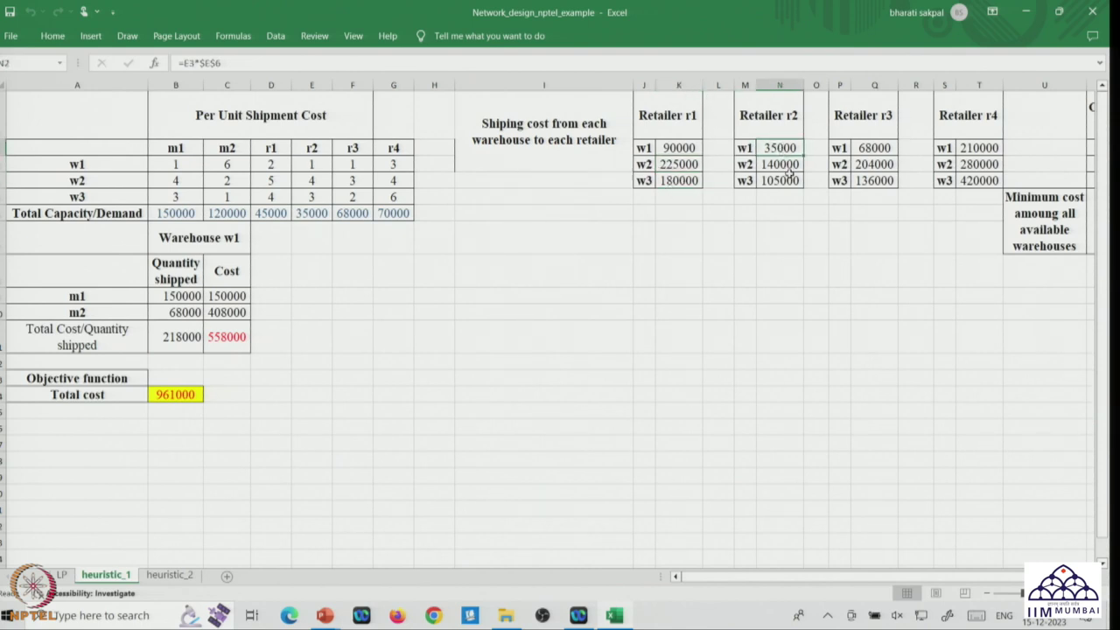
left_click(782, 163)
left_click(786, 196)
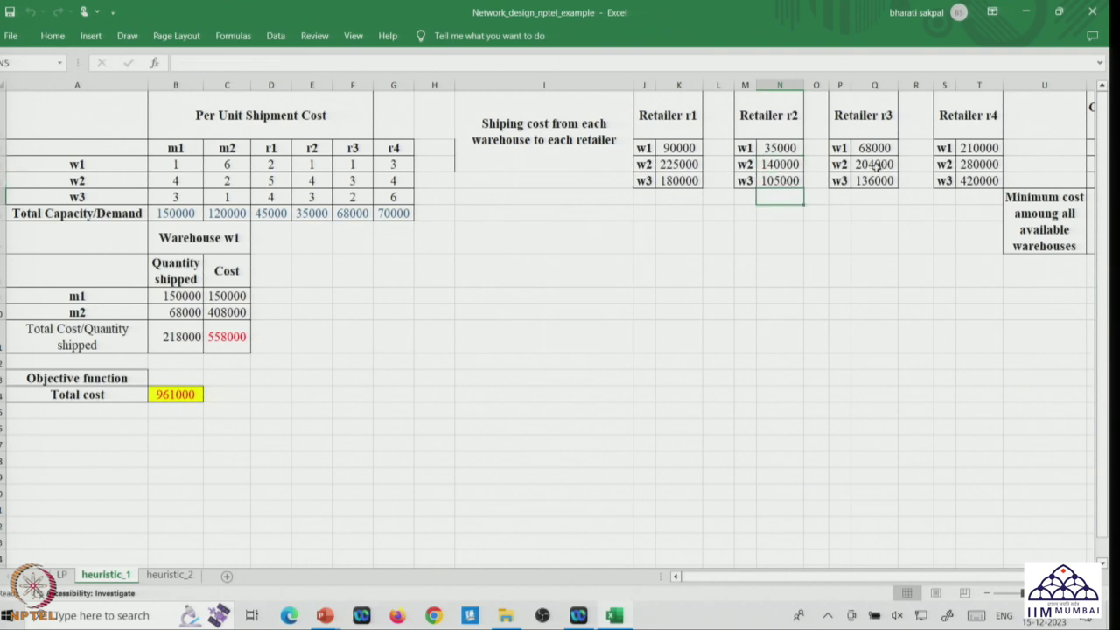
Inspect the formulas summing each warehouse's cost to ship products to retailers, and the minimum cost among all available warehouses.
left_click_drag(910, 579, 979, 577)
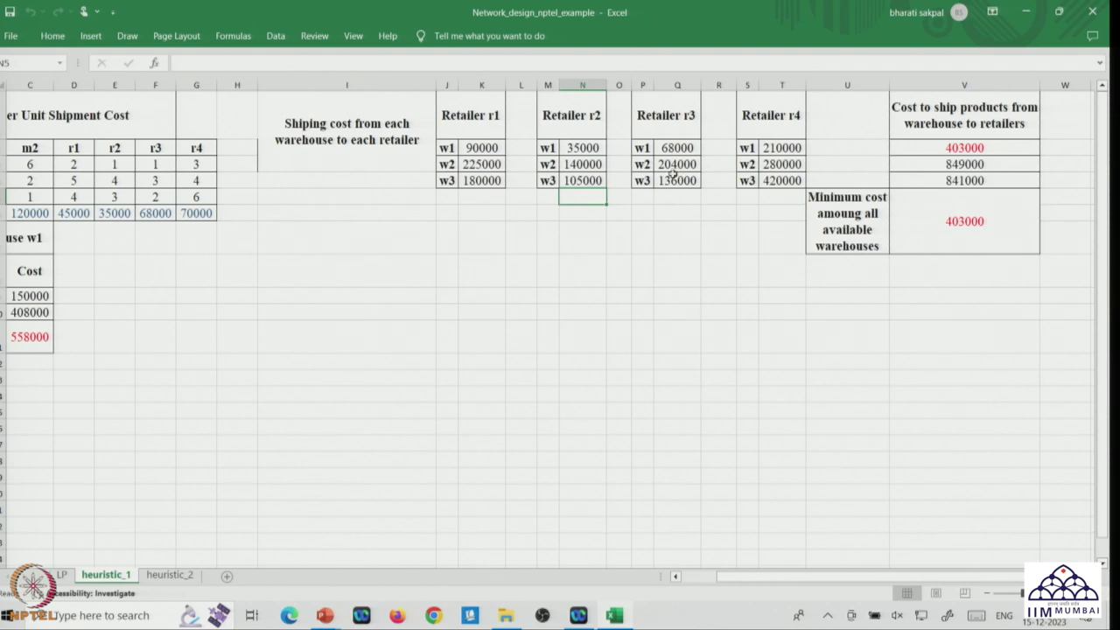
left_click(942, 146)
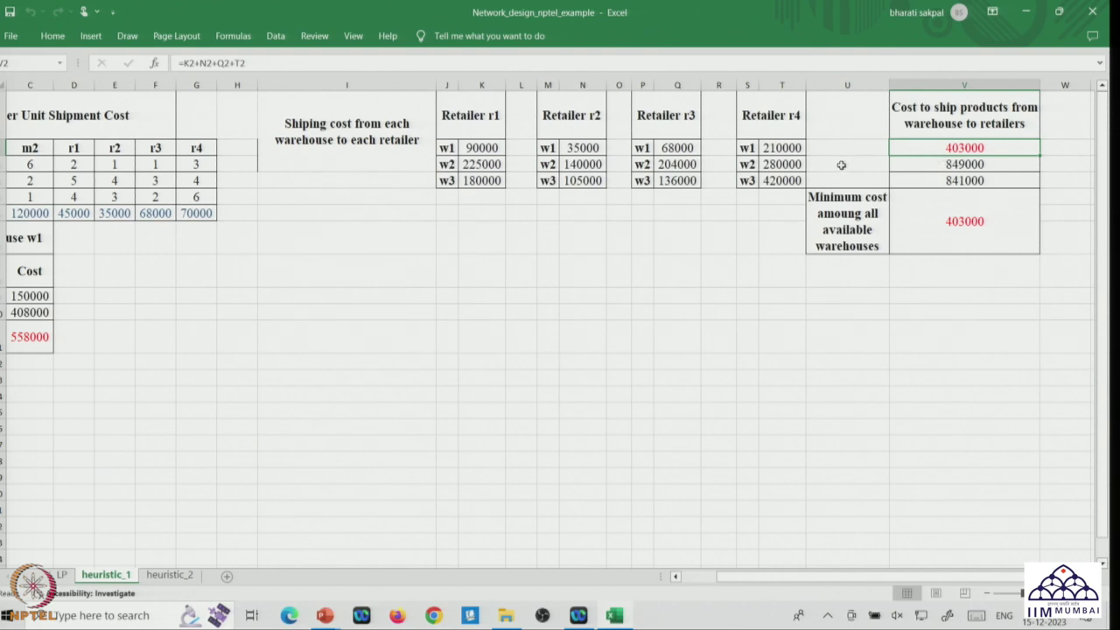
left_click(992, 165)
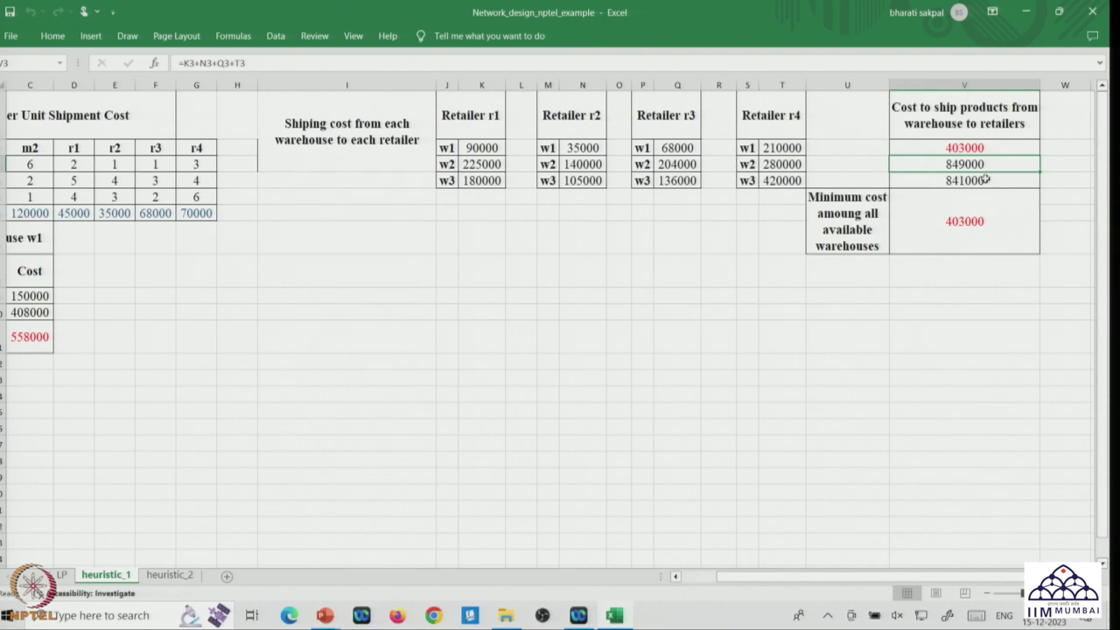
left_click(979, 182)
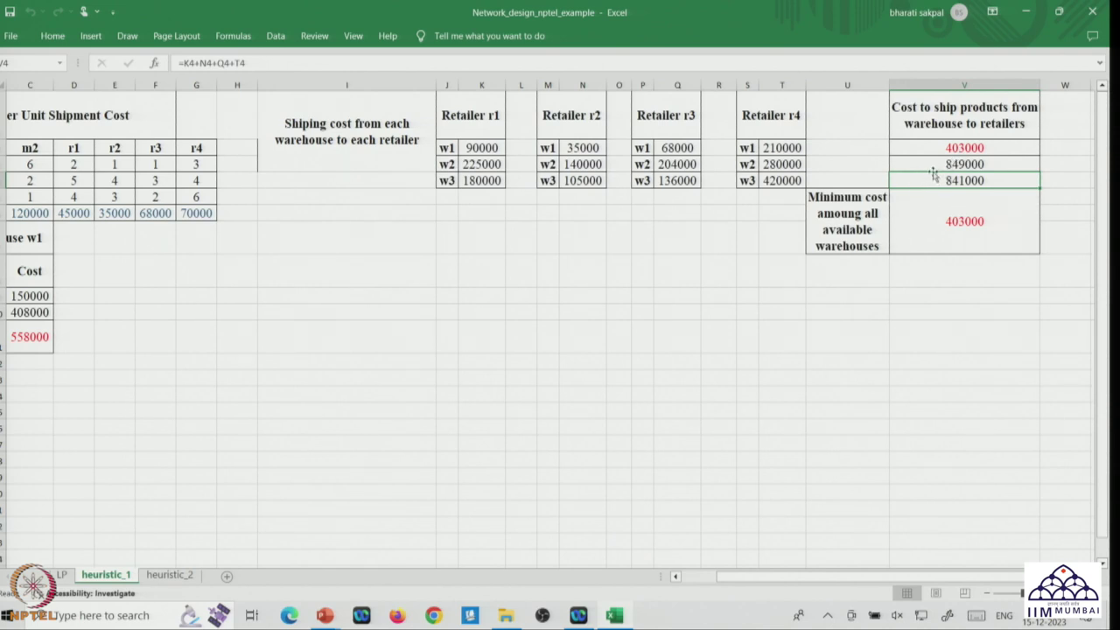
left_click(929, 221)
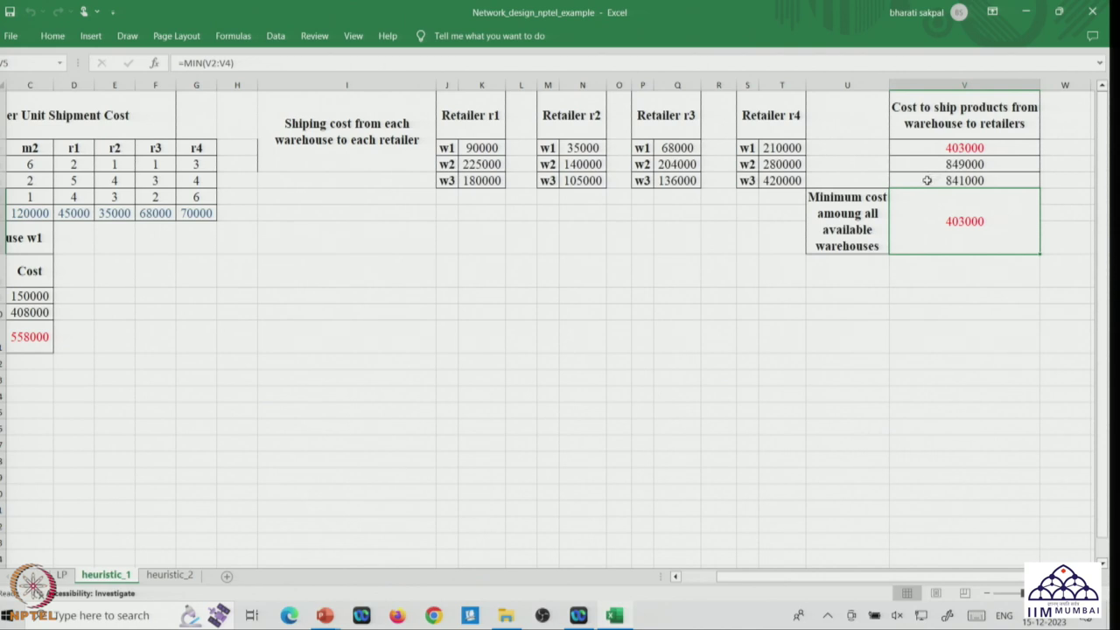
Examine how the warehouse w1 quantities and costs from m1 and m2 are calculated, including the cost sum and the objective function's total cost.
left_click_drag(763, 576, 702, 588)
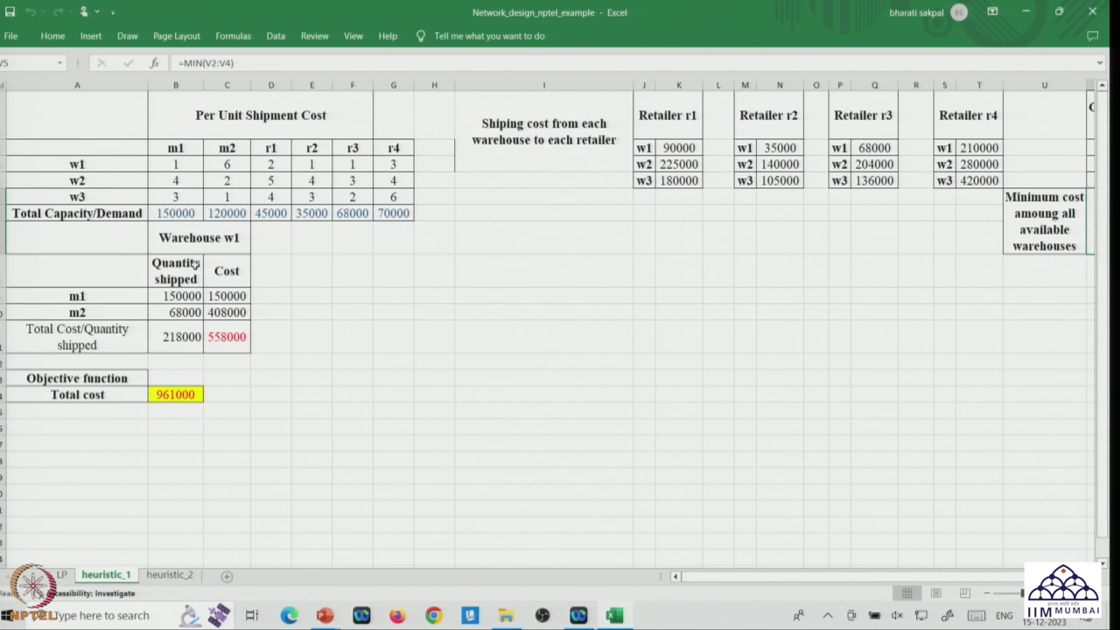
left_click(193, 297)
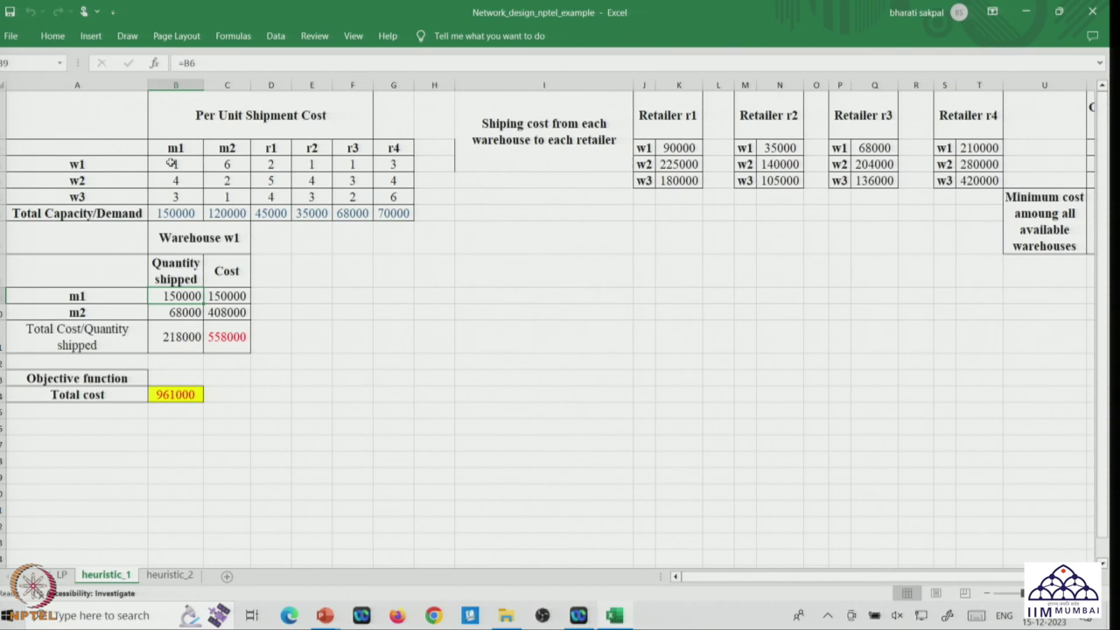
left_click(238, 166)
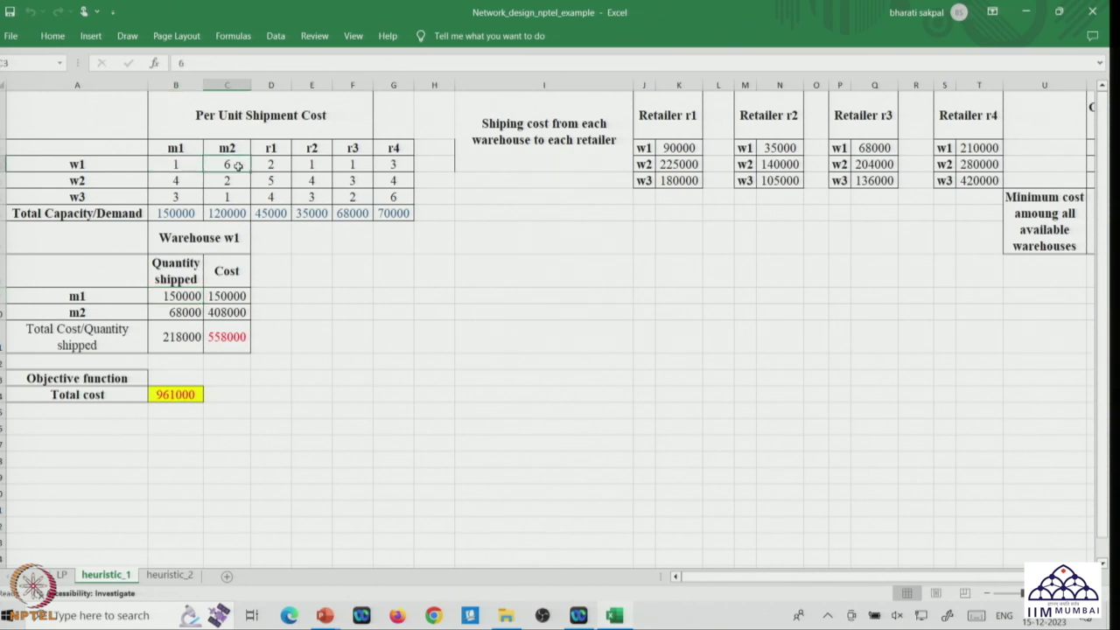
left_click(185, 168)
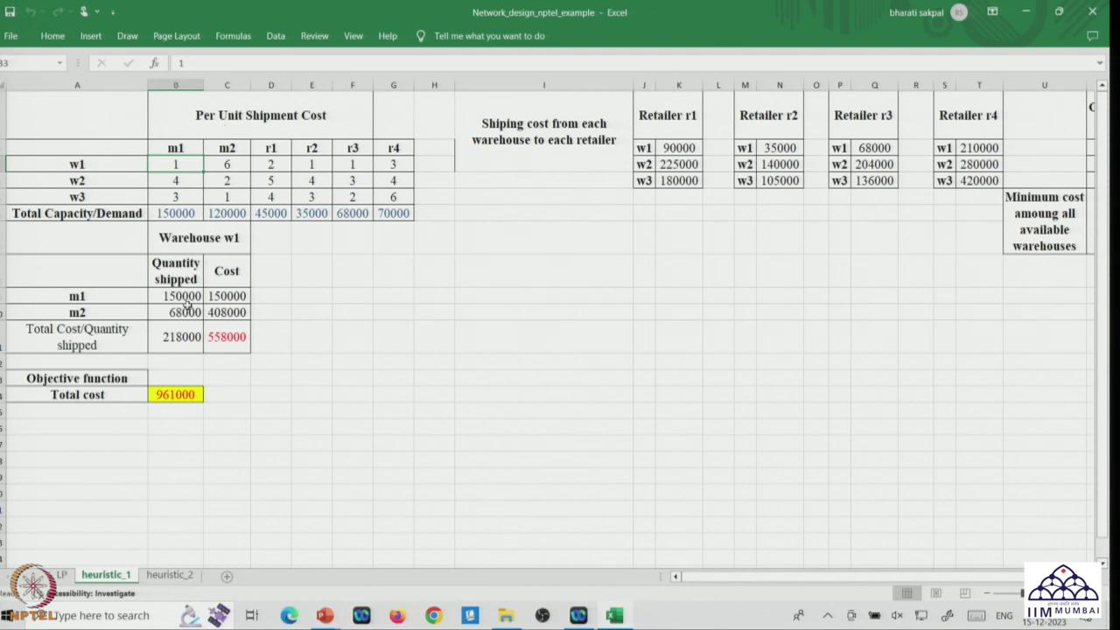
left_click(197, 295)
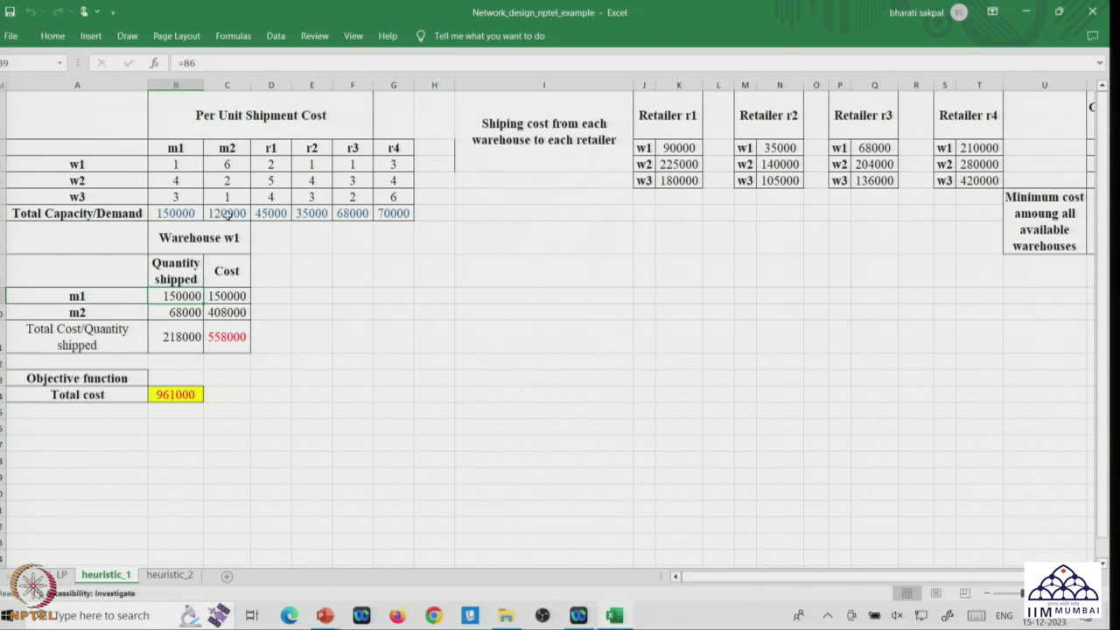
left_click(225, 298)
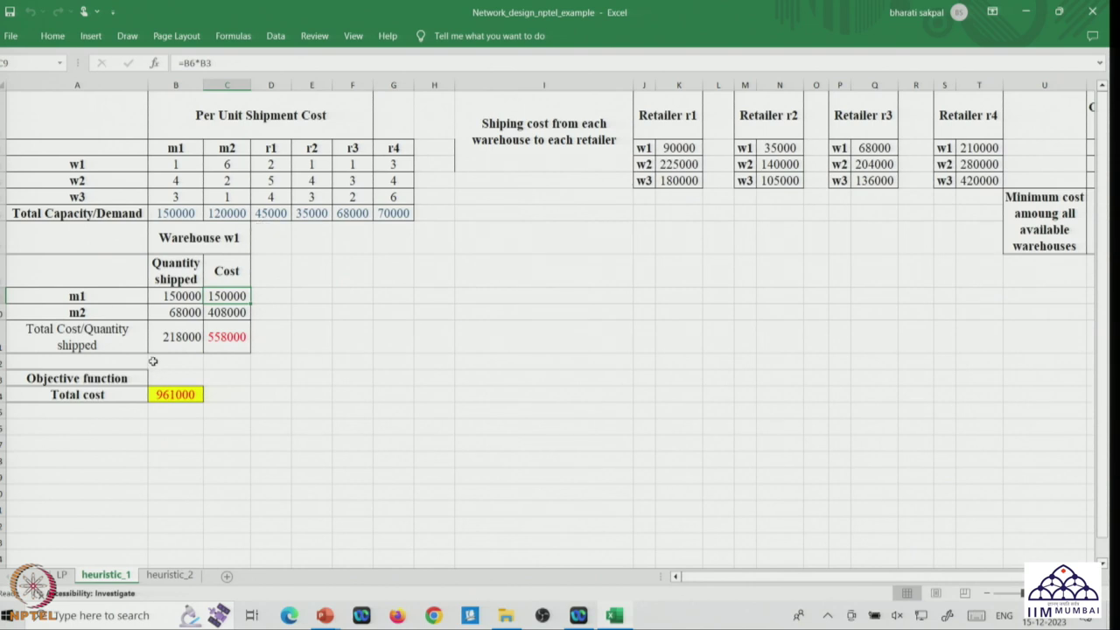
left_click(177, 315)
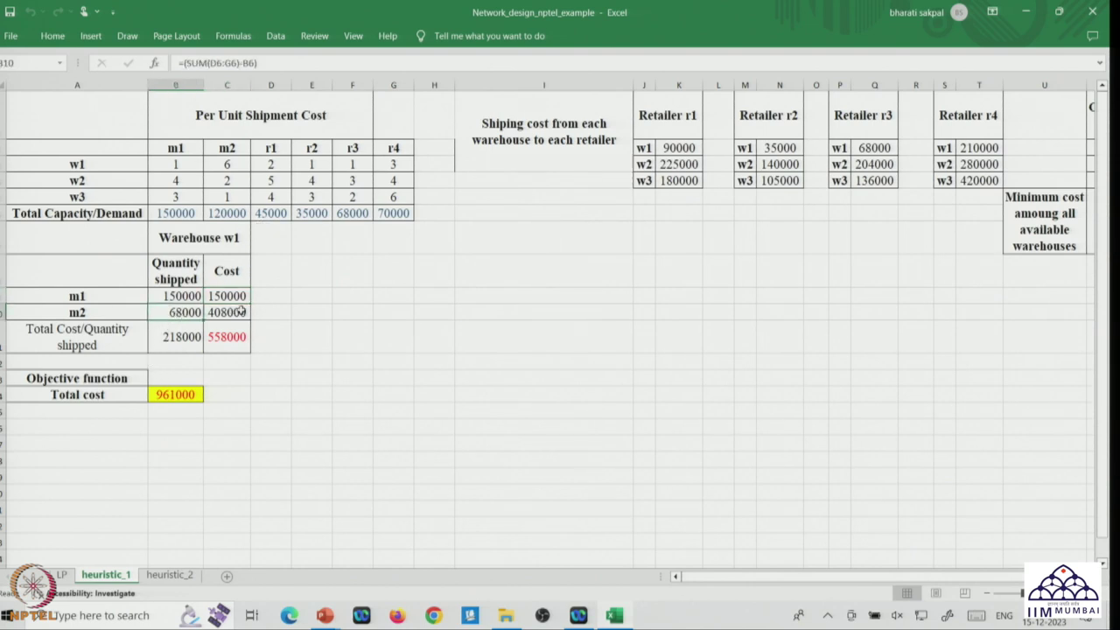
left_click(236, 345)
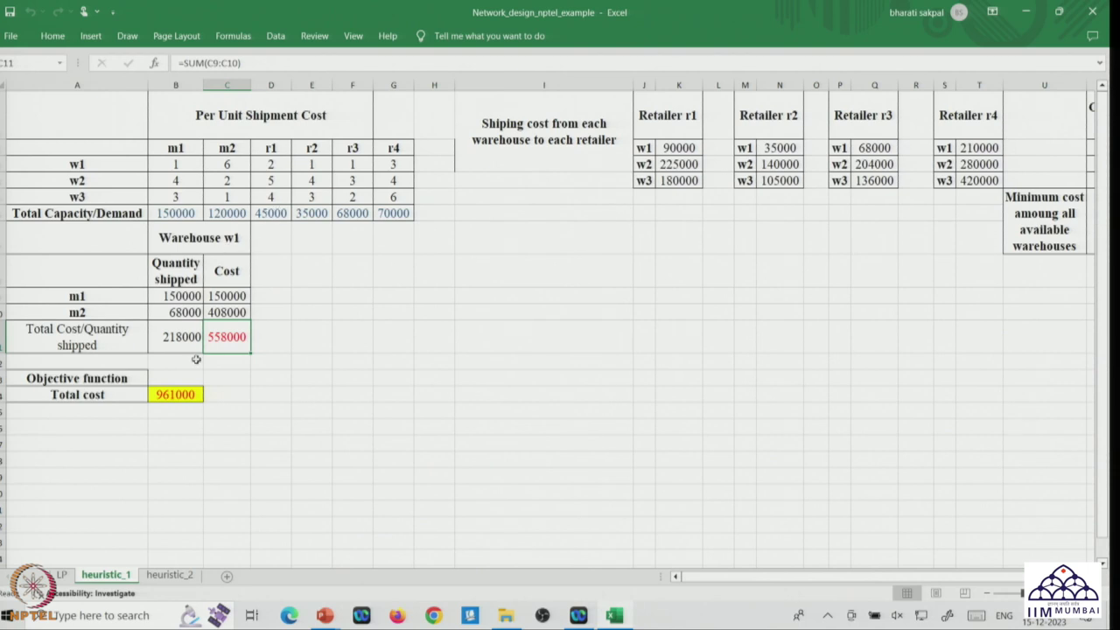
left_click(171, 391)
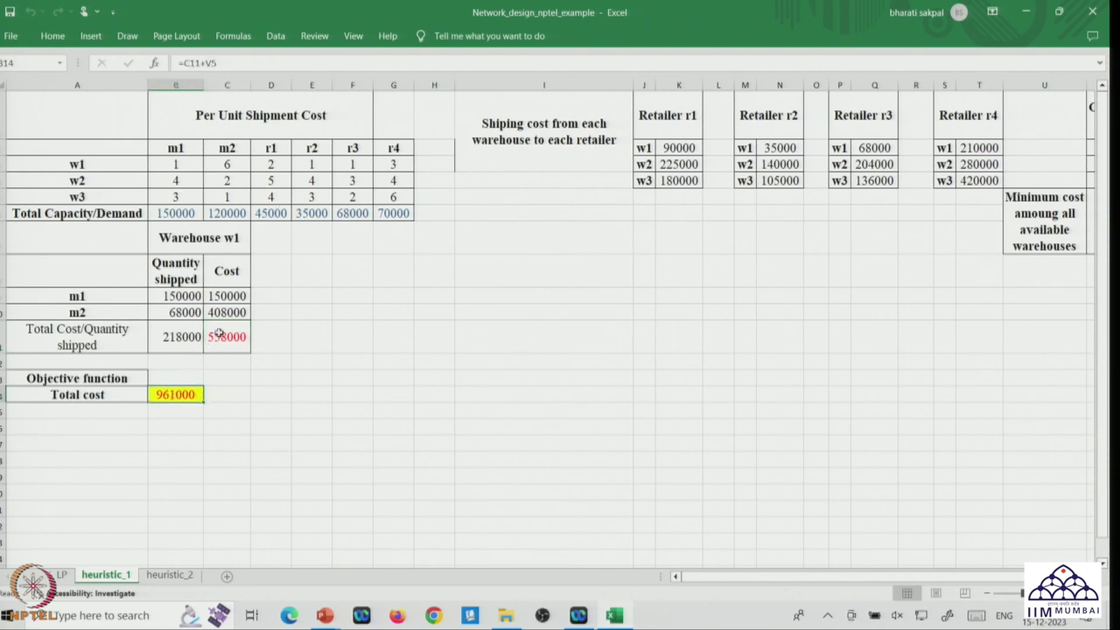